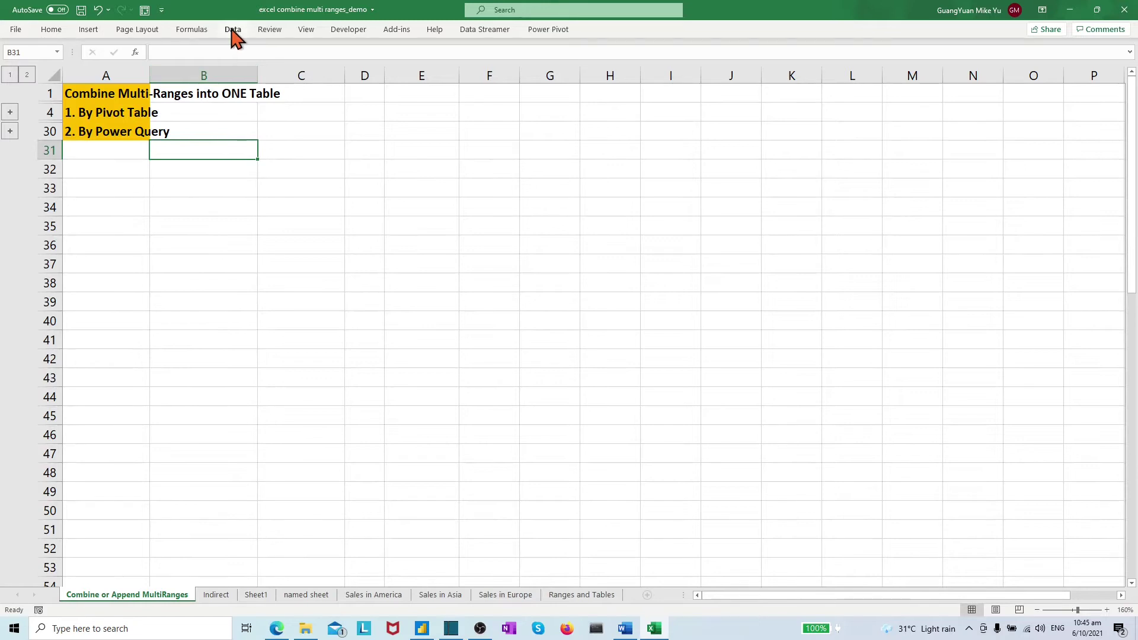
Browse the Data tab's data source options without importing anything.
{"action": "left_click", "coordinate": [233, 30]}
{"action": "left_click", "coordinate": [27, 75]}
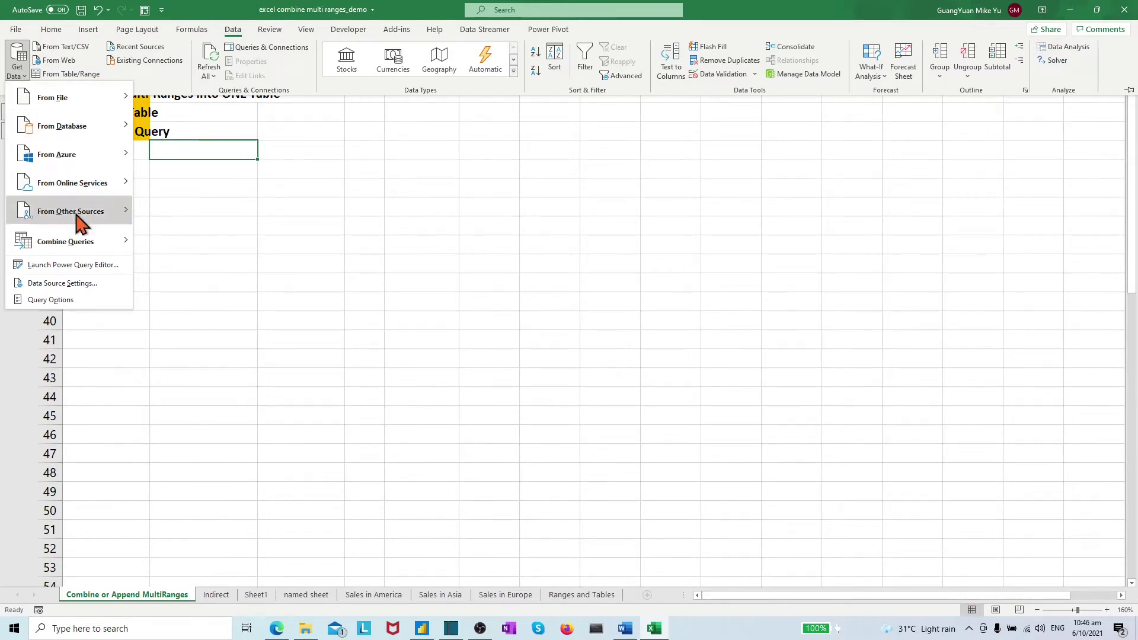
{"action": "left_click", "coordinate": [272, 157]}
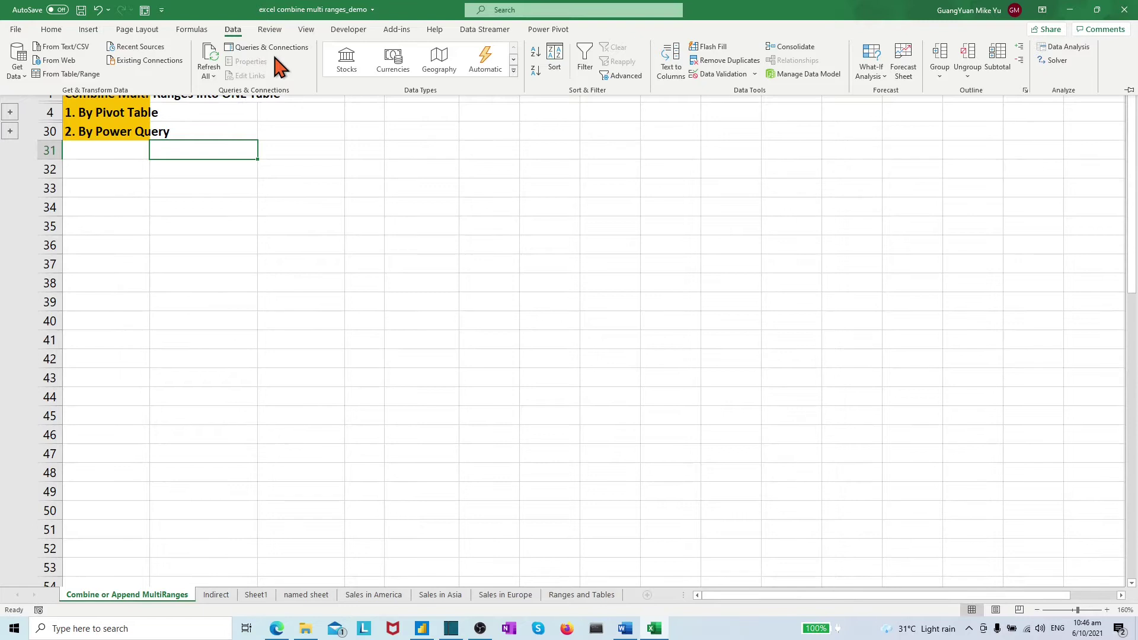
{"action": "left_click", "coordinate": [197, 157]}
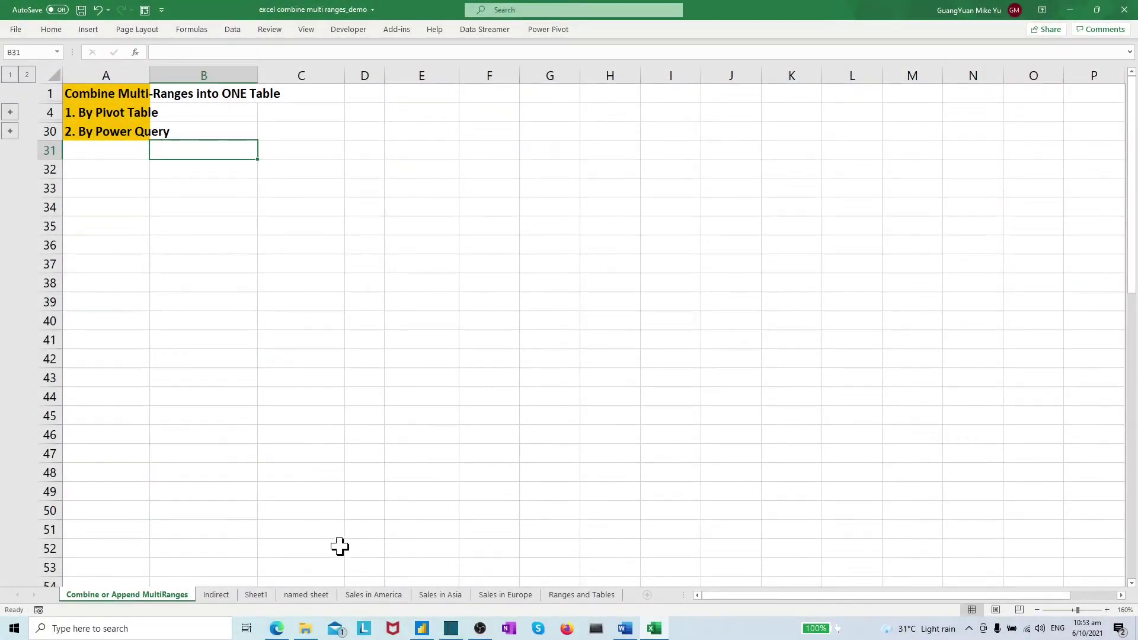
Review the three regional sheets and the Sales_In_America, Sales_In_Asia and Sales_In_Europe named ranges.
{"action": "left_click", "coordinate": [368, 598]}
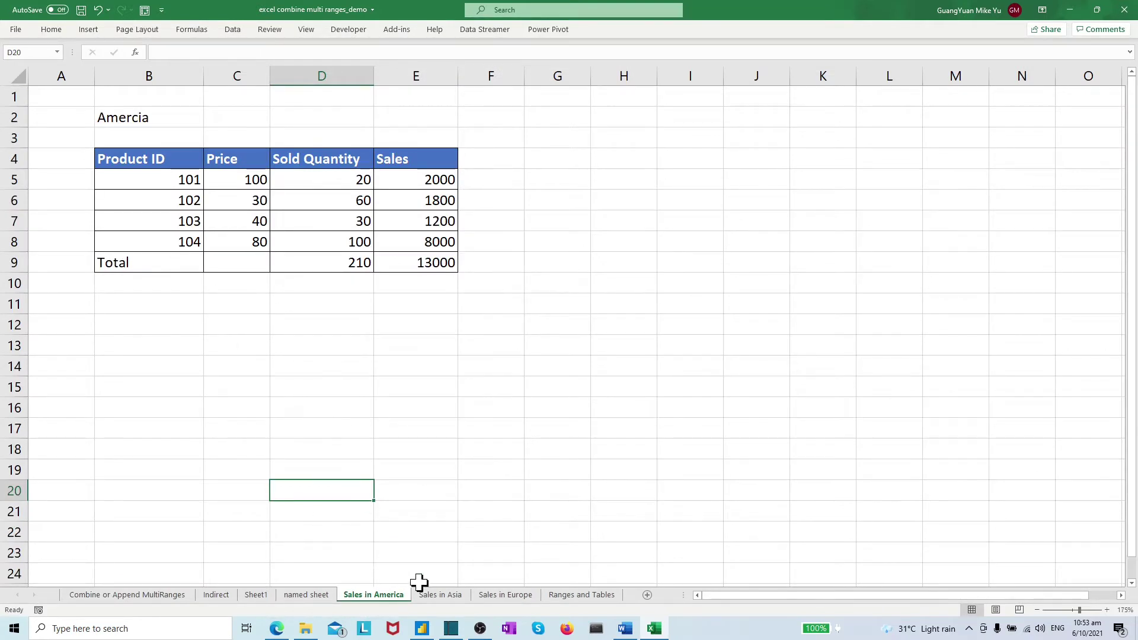
{"action": "left_click", "coordinate": [441, 596]}
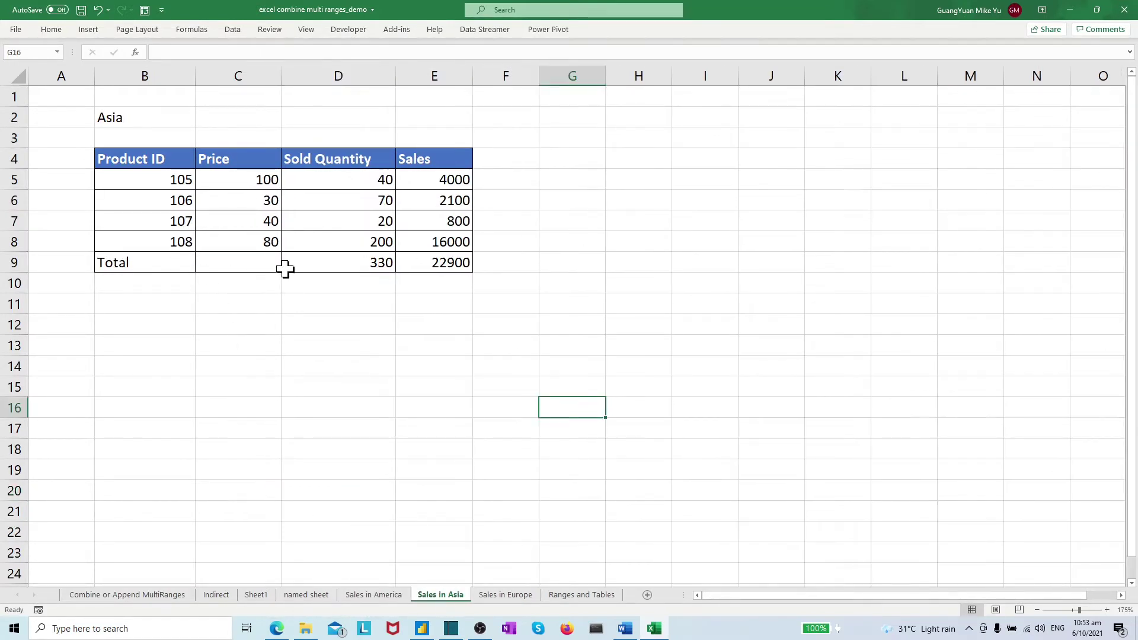
{"action": "left_click", "coordinate": [505, 596]}
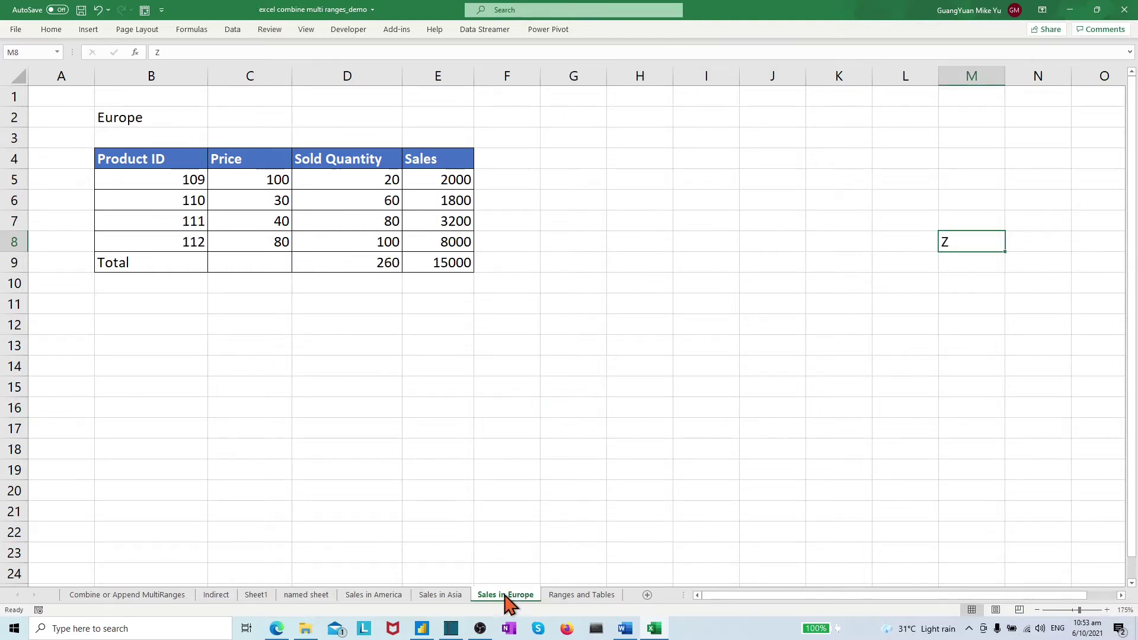
{"action": "left_click", "coordinate": [199, 33]}
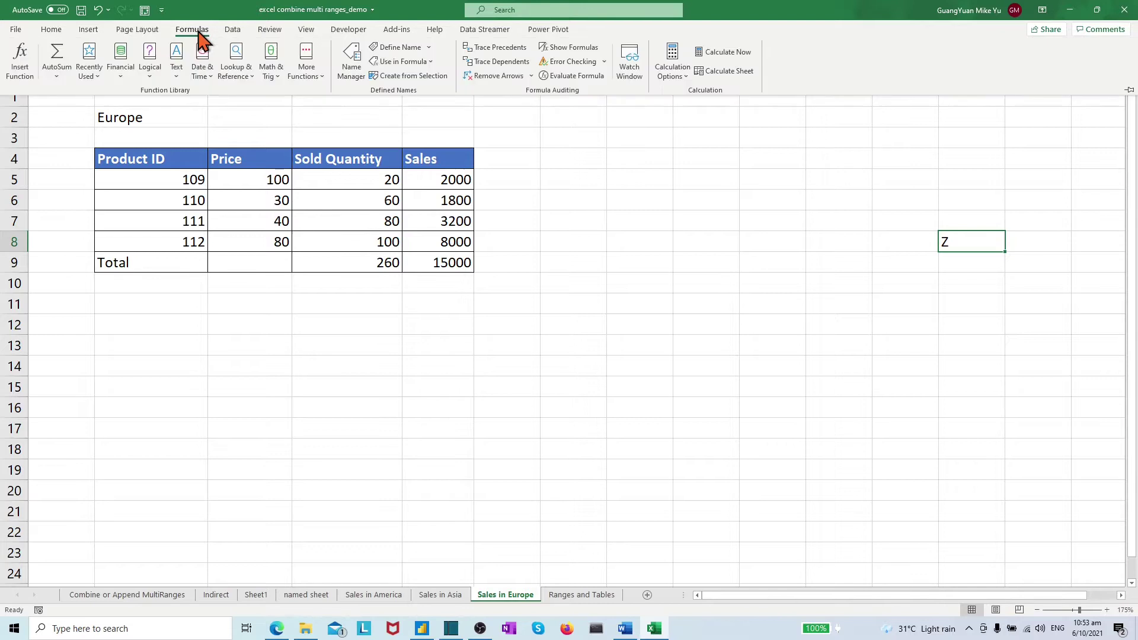
{"action": "left_click", "coordinate": [354, 71]}
{"action": "left_click", "coordinate": [614, 207]}
{"action": "left_click", "coordinate": [610, 219]}
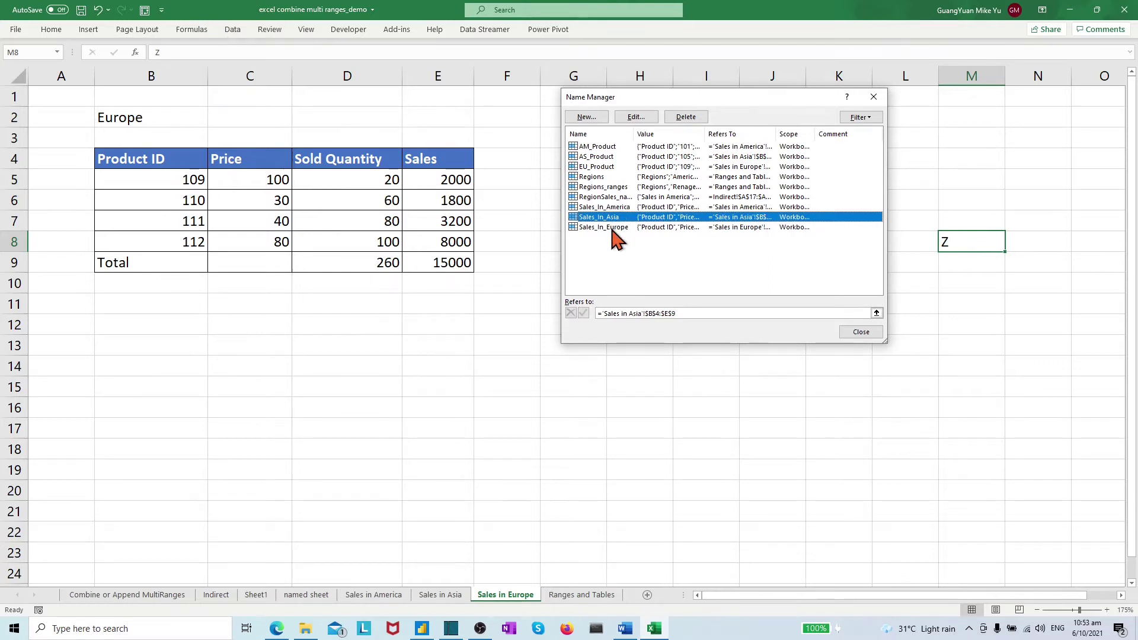
{"action": "left_click", "coordinate": [612, 230]}
{"action": "left_click", "coordinate": [862, 332]}
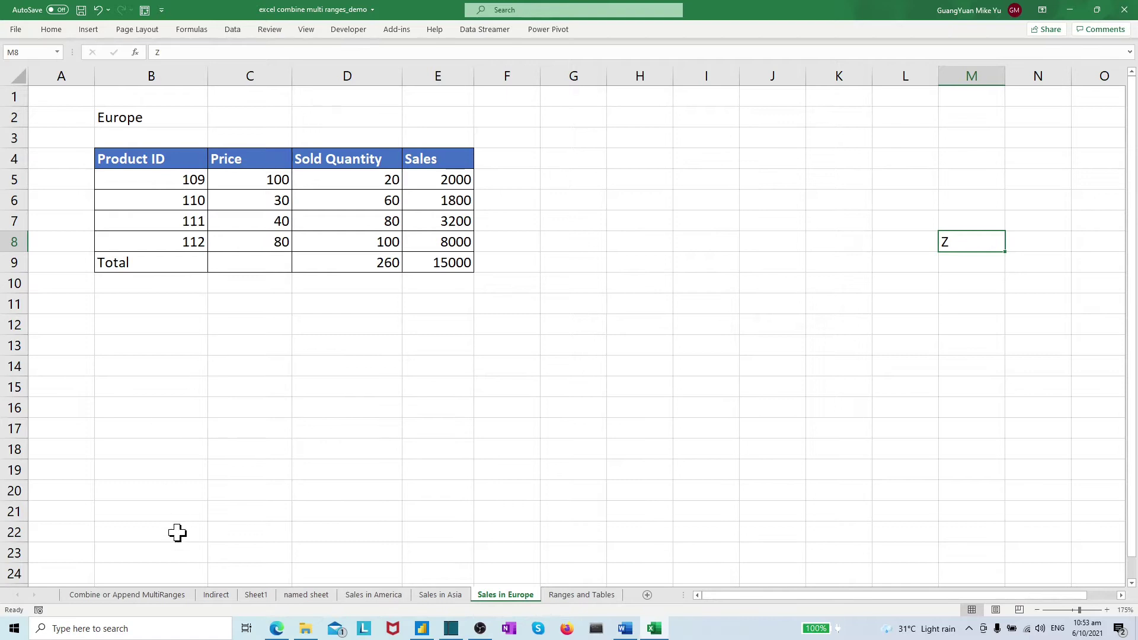
{"action": "left_click", "coordinate": [153, 595]}
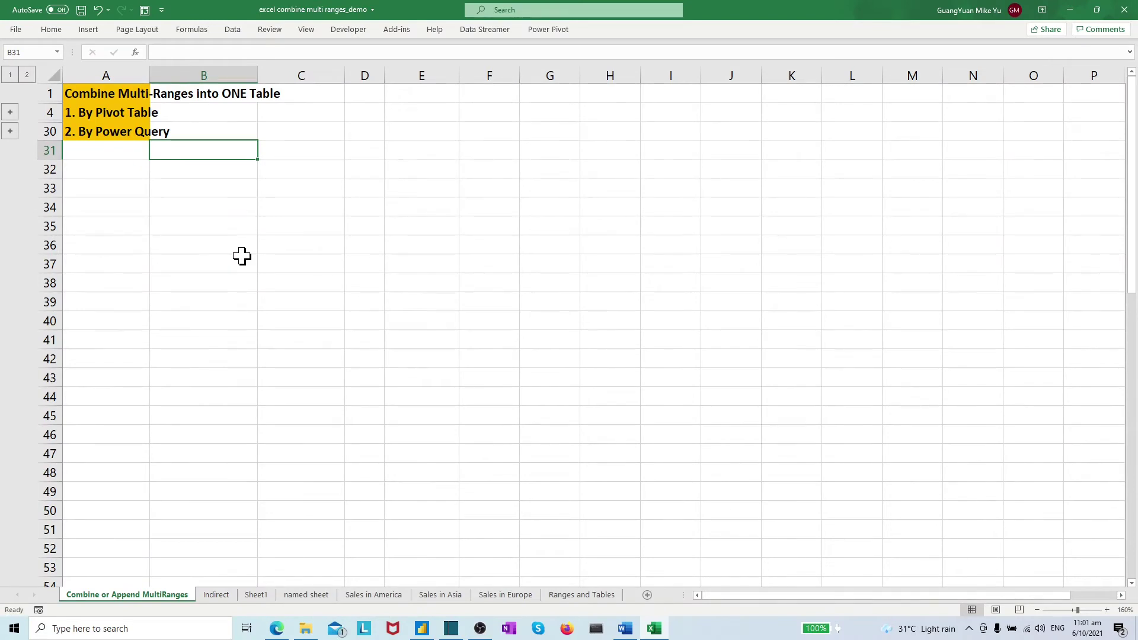
Load the America table B4:E9 into Power Query and save it as connection only.
{"action": "left_click", "coordinate": [388, 595]}
{"action": "left_click_drag", "start_coordinate": [122, 158], "coordinate": [406, 262]}
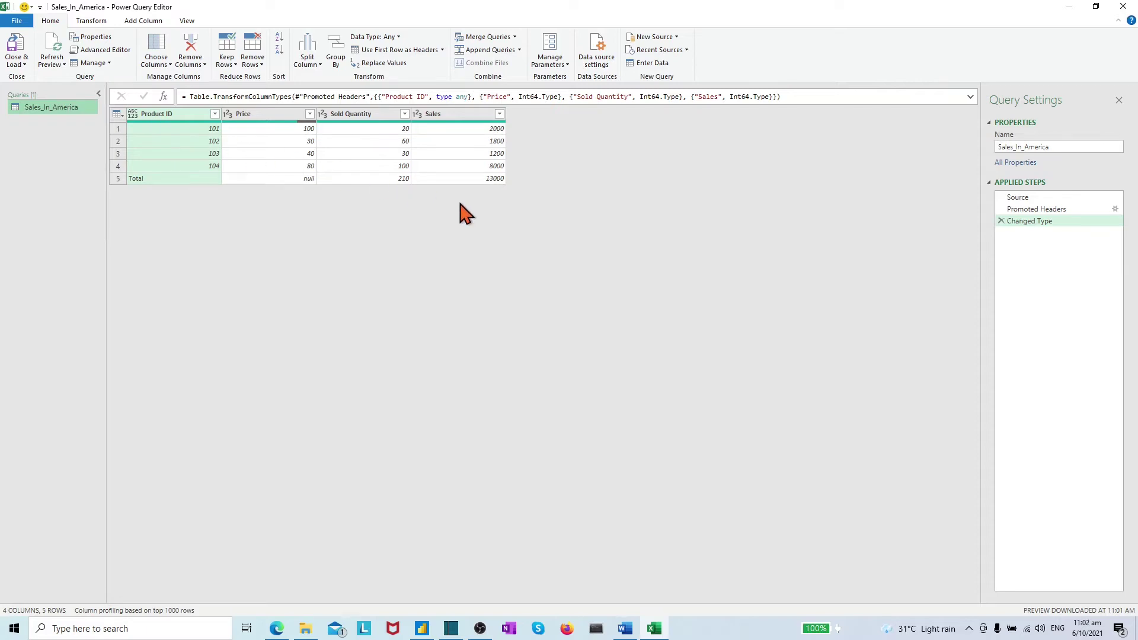
{"action": "left_click", "coordinate": [18, 63]}
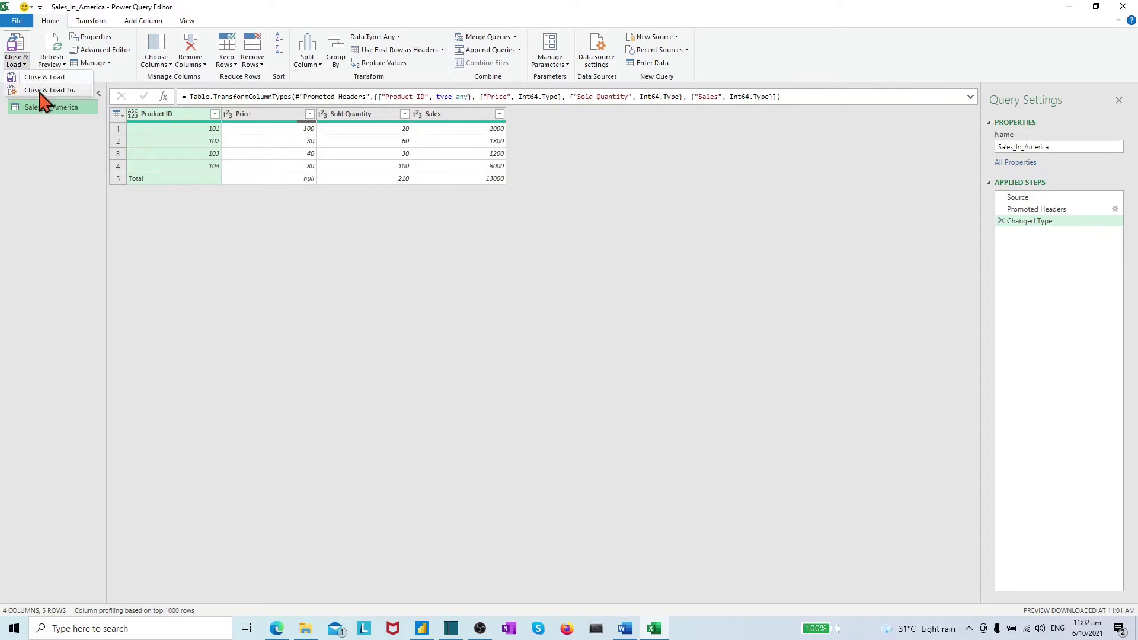
{"action": "left_click", "coordinate": [41, 91]}
{"action": "left_click", "coordinate": [668, 206]}
{"action": "left_click", "coordinate": [734, 285]}
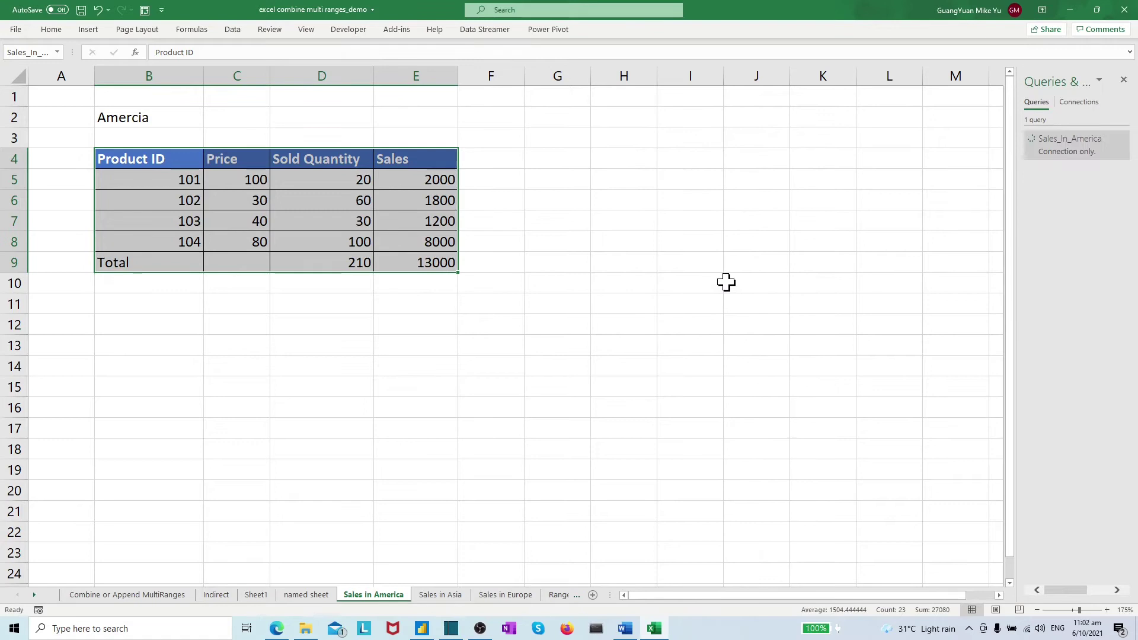
{"action": "left_click", "coordinate": [1058, 156]}
Create a Sales_In_Asia query from the Asia table B4:E9 and load it as connection only.
{"action": "left_click", "coordinate": [127, 595]}
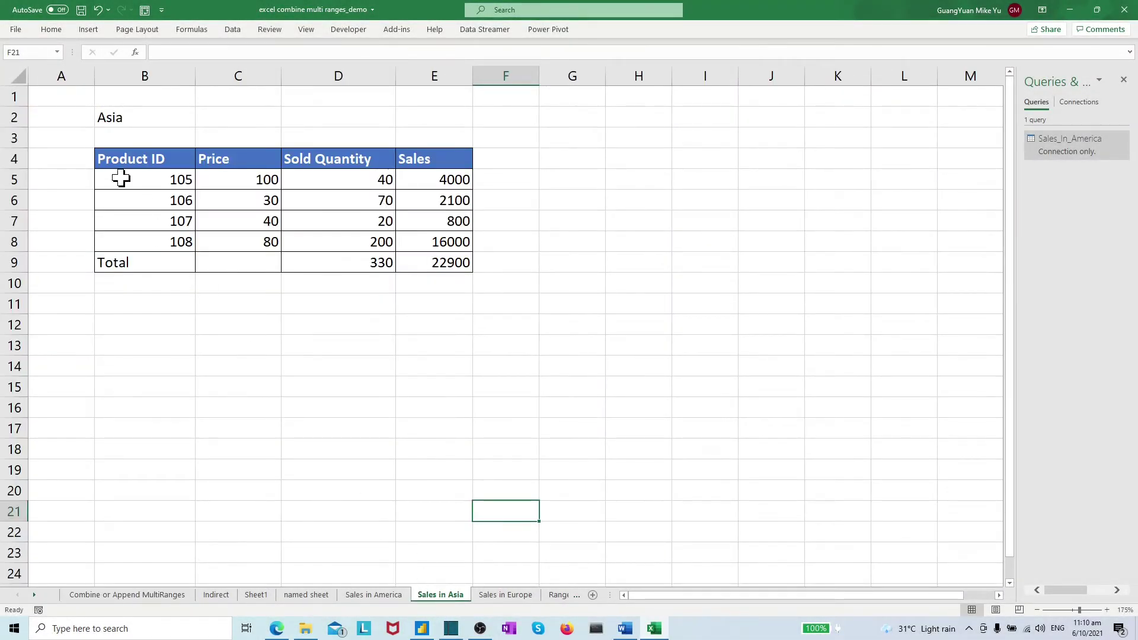
{"action": "left_click_drag", "start_coordinate": [113, 157], "coordinate": [416, 265]}
{"action": "left_click", "coordinate": [235, 30]}
{"action": "left_click", "coordinate": [58, 75]}
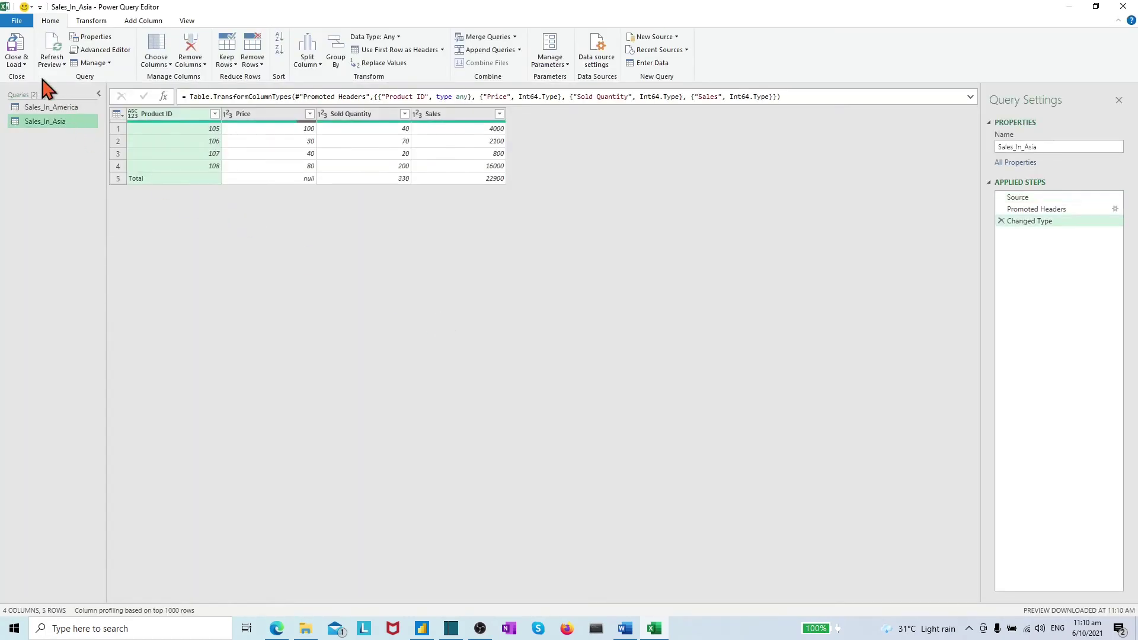
{"action": "left_click", "coordinate": [21, 63]}
{"action": "left_click", "coordinate": [46, 94]}
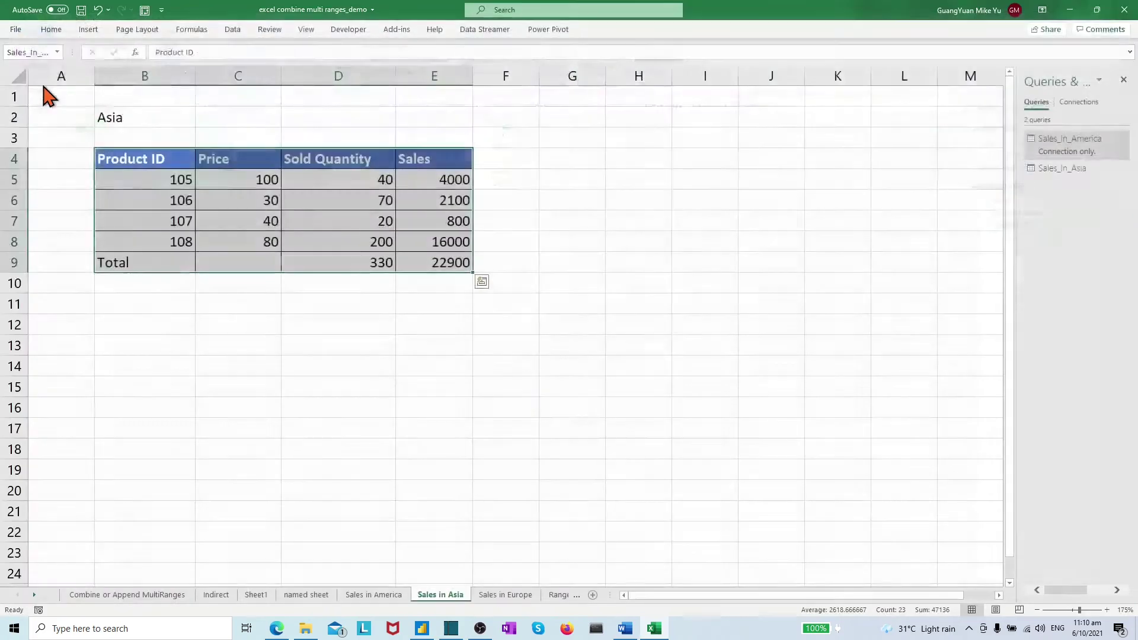
{"action": "left_click", "coordinate": [668, 206]}
{"action": "left_click", "coordinate": [738, 283]}
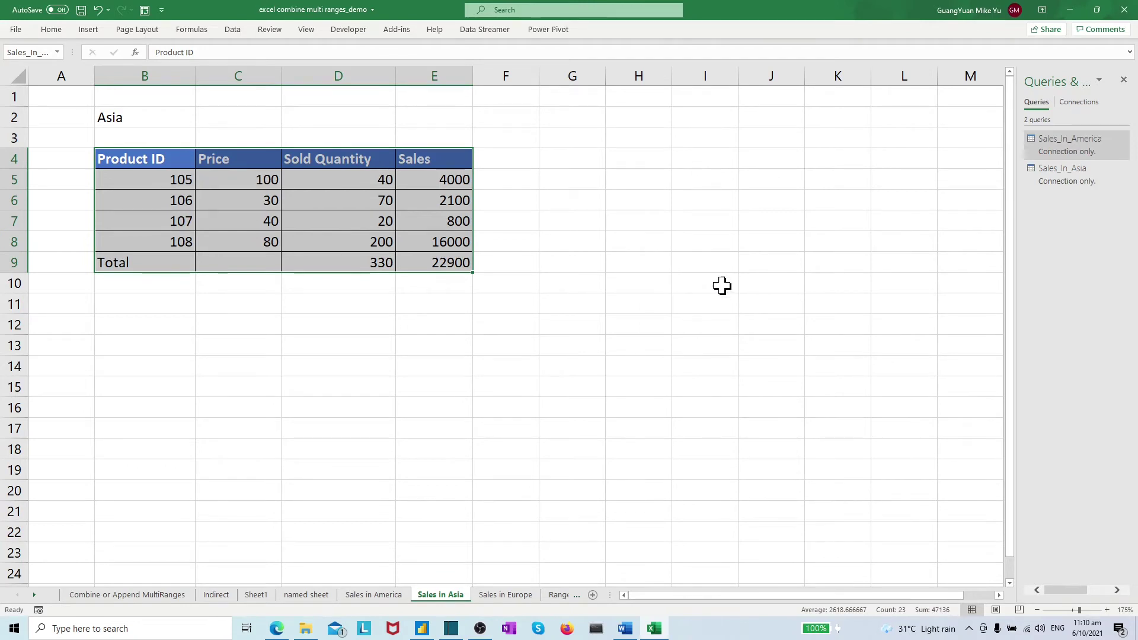
Create a Sales_In_Europe query from the Europe table and load it as connection only.
{"action": "left_click", "coordinate": [514, 596]}
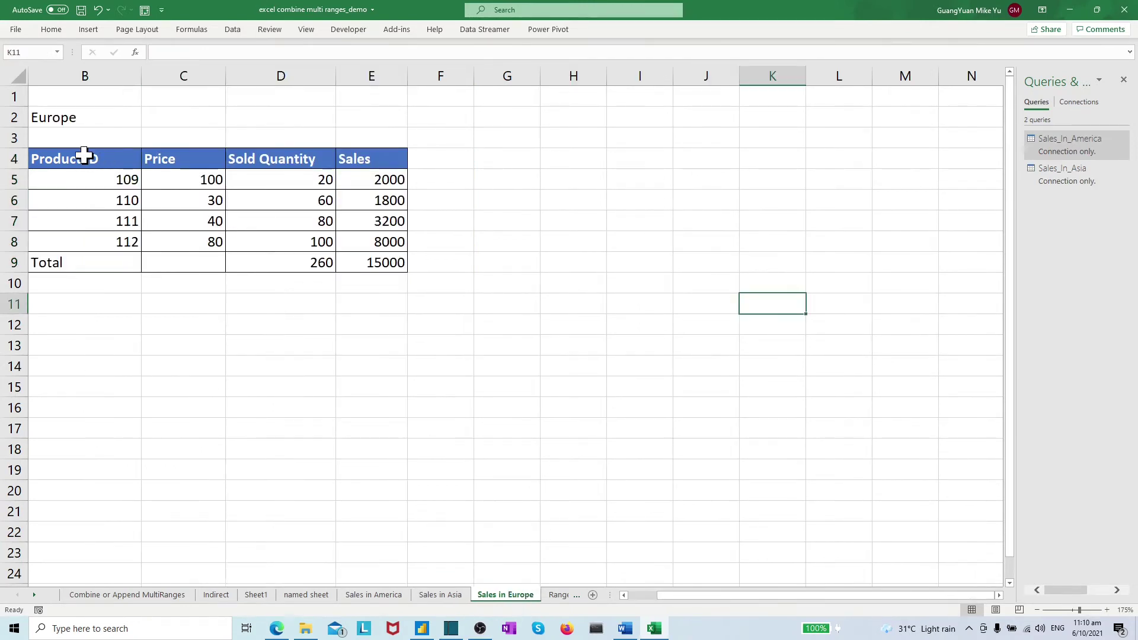
{"action": "mouse_move", "coordinate": [51, 158]}
{"action": "left_mouse_down"}
{"action": "mouse_move", "coordinate": [311, 262]}
{"action": "mouse_move", "coordinate": [347, 265]}
{"action": "left_mouse_up"}
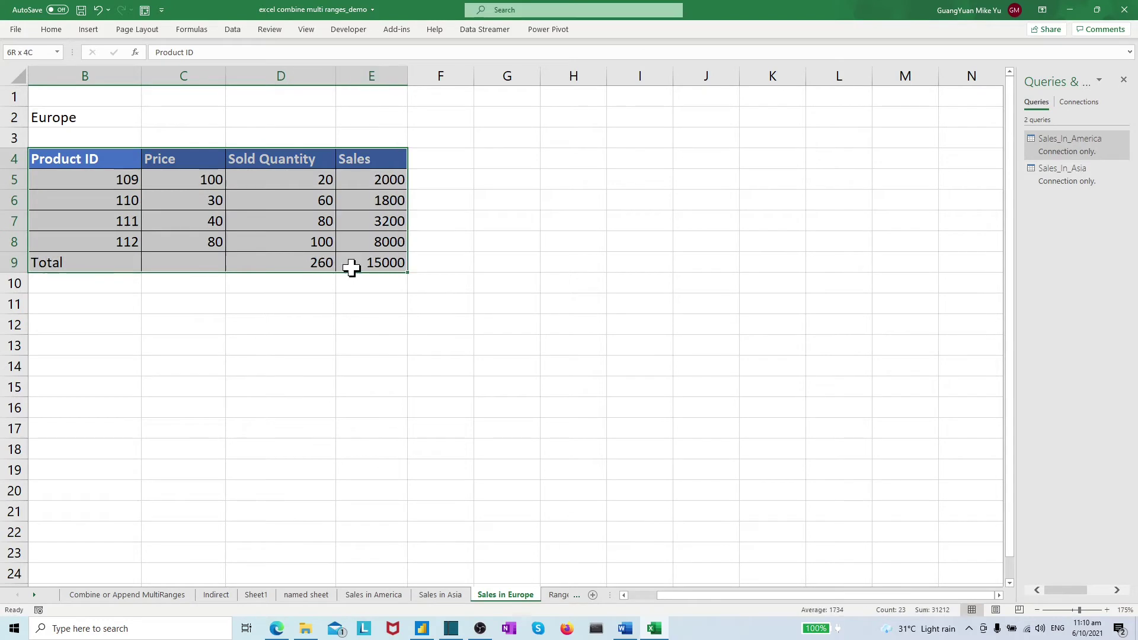
{"action": "left_click", "coordinate": [234, 31]}
{"action": "left_click", "coordinate": [85, 74]}
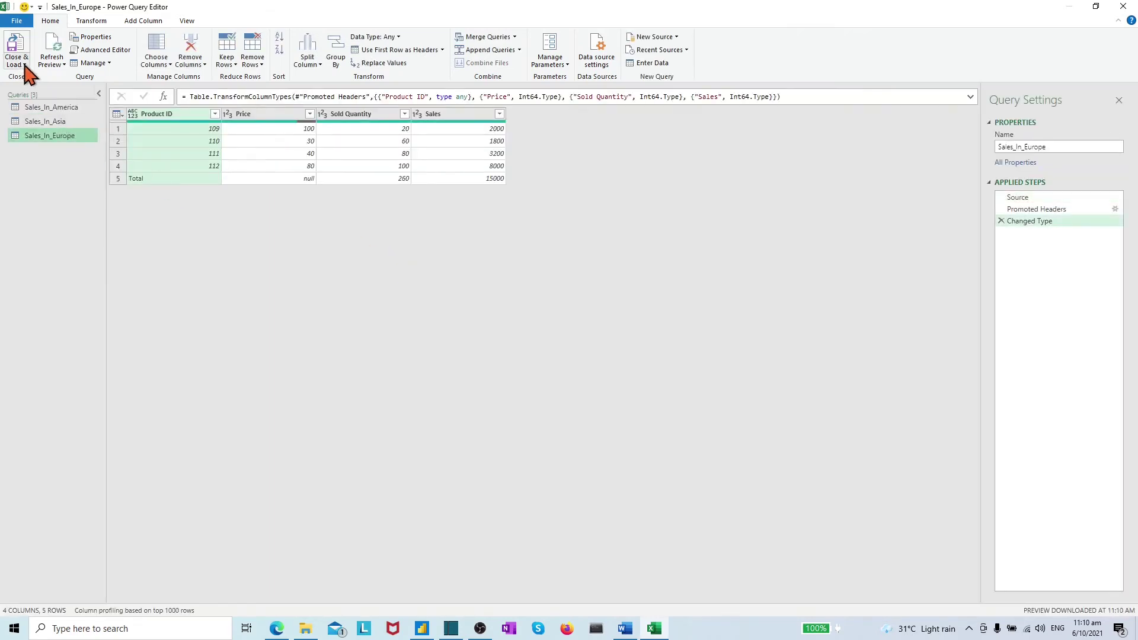
{"action": "left_click", "coordinate": [18, 63]}
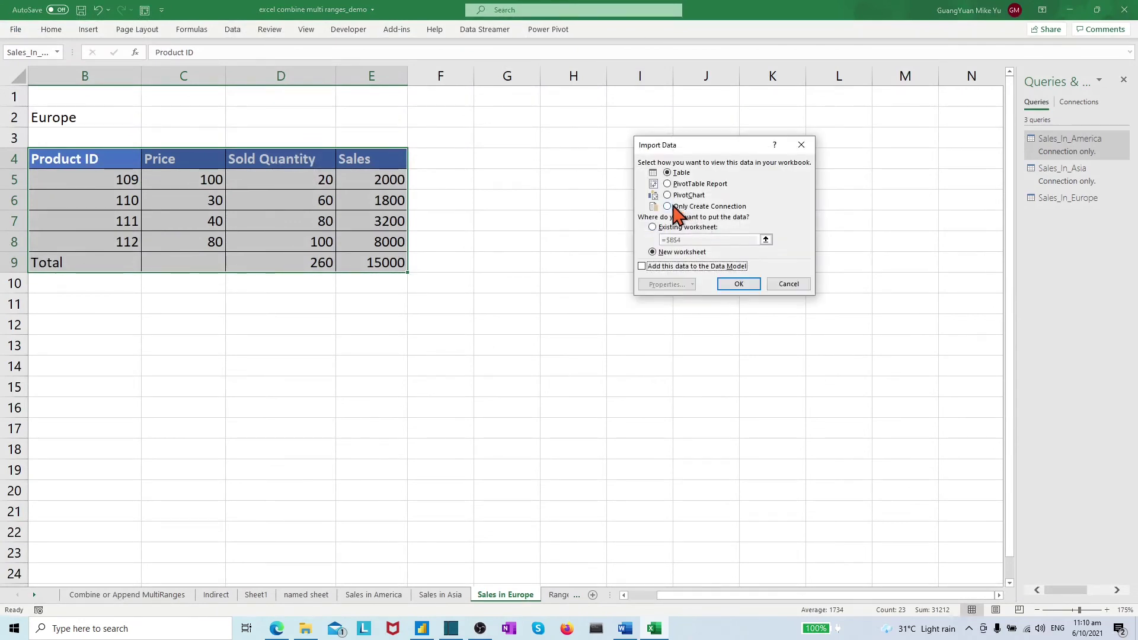
{"action": "left_click", "coordinate": [674, 207]}
{"action": "left_click", "coordinate": [738, 285]}
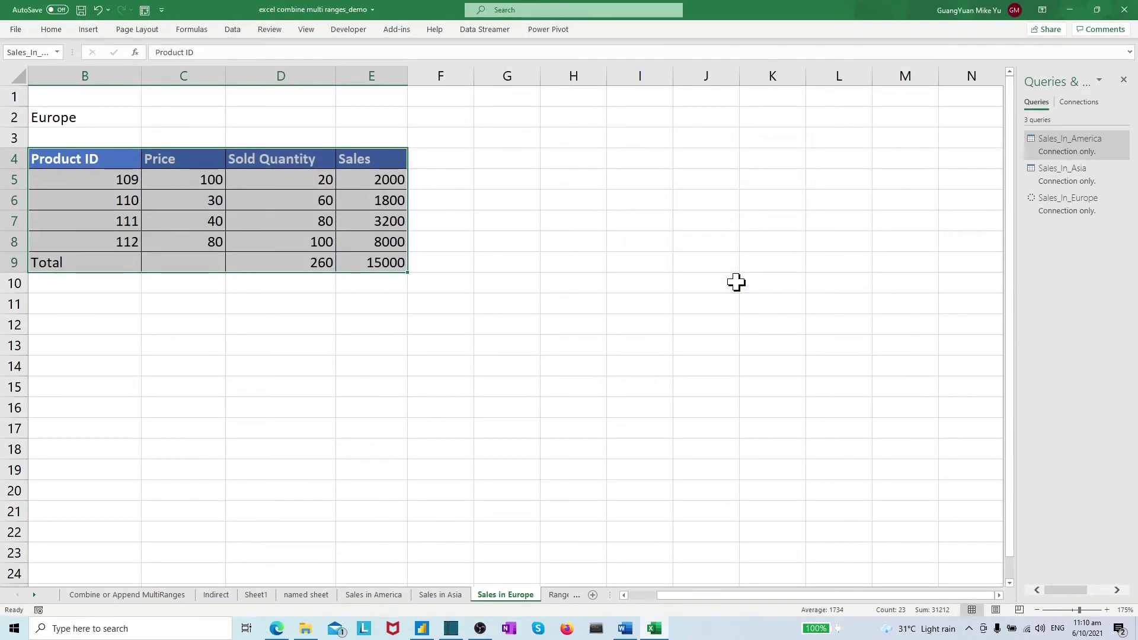
{"action": "left_click", "coordinate": [163, 595]}
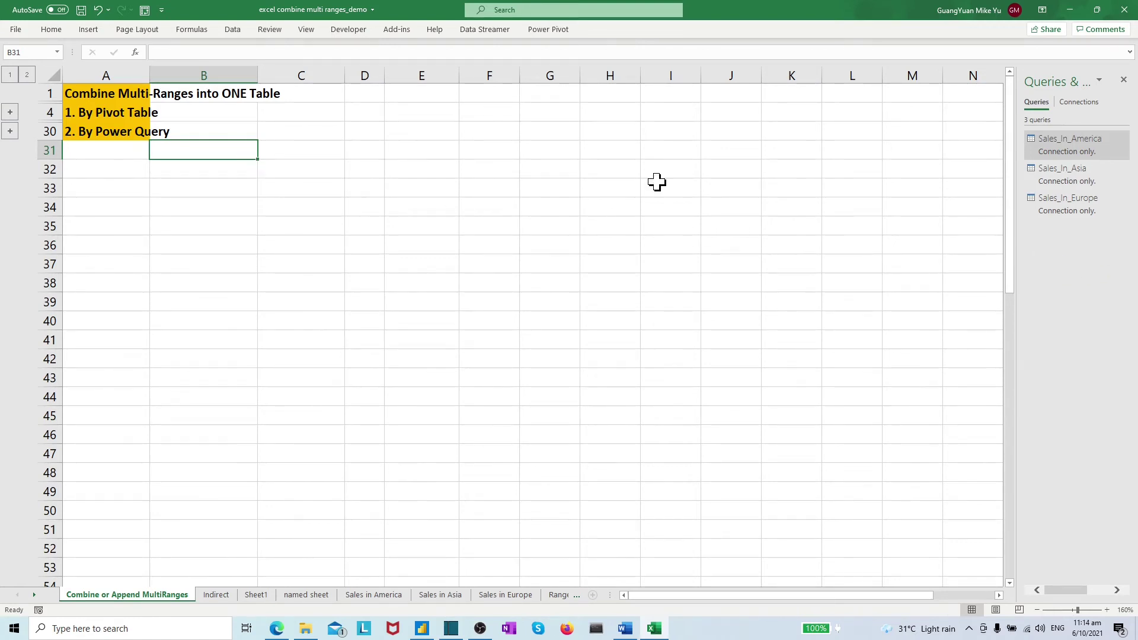
Append Sales_In_America, Sales_In_Asia and Sales_In_Europe into a new 15-row Append1 query.
{"action": "right_click", "coordinate": [1052, 144]}
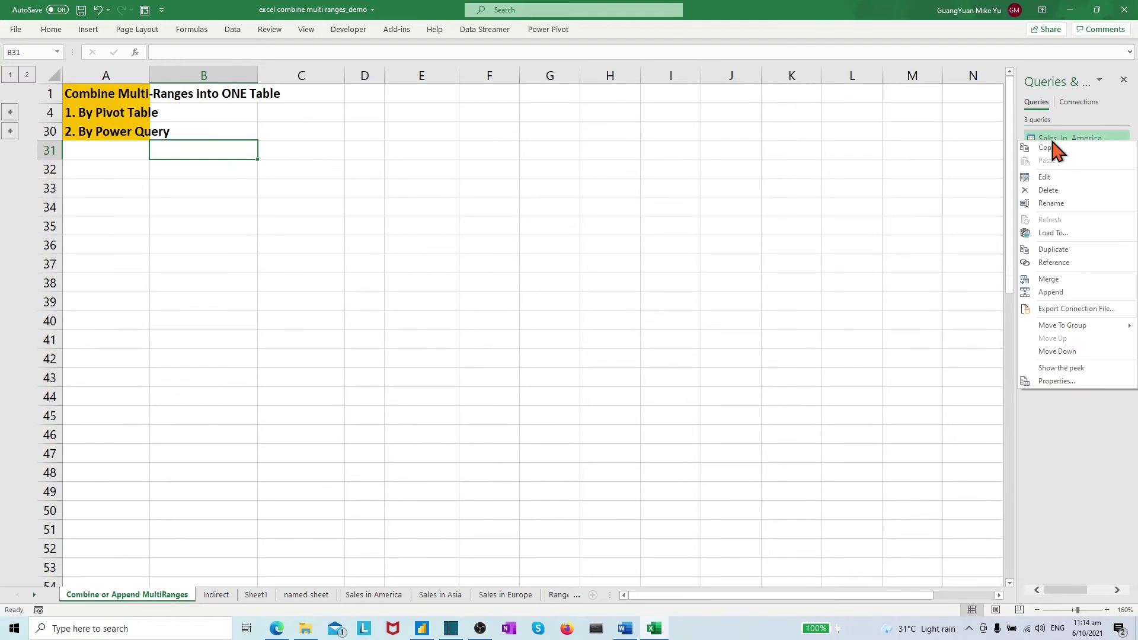
{"action": "left_click", "coordinate": [1046, 178]}
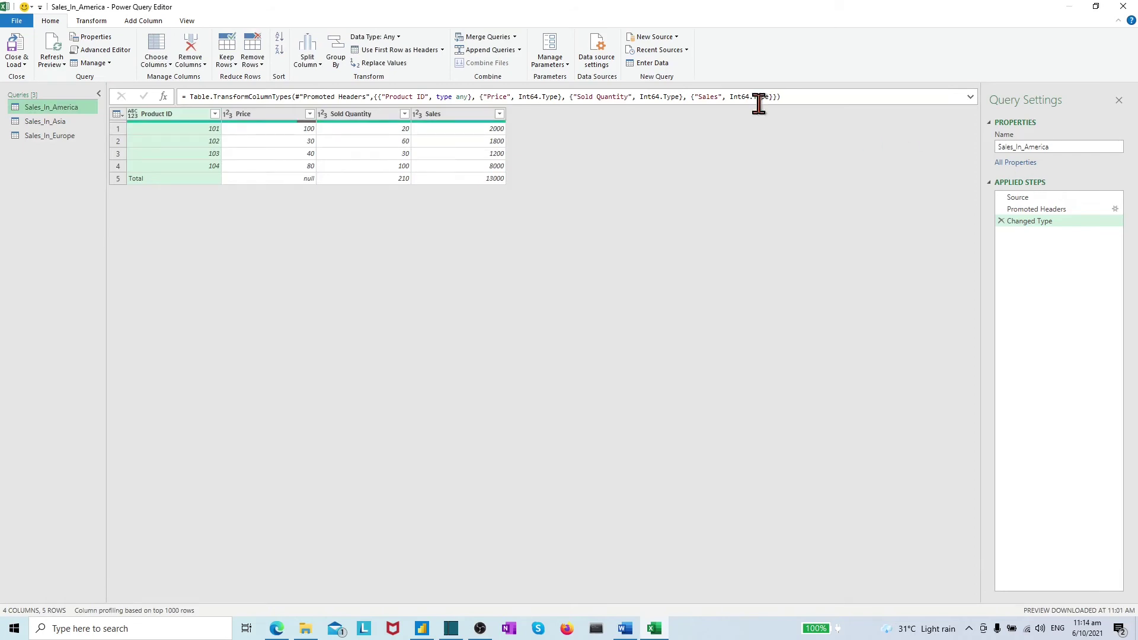
{"action": "left_click", "coordinate": [519, 50]}
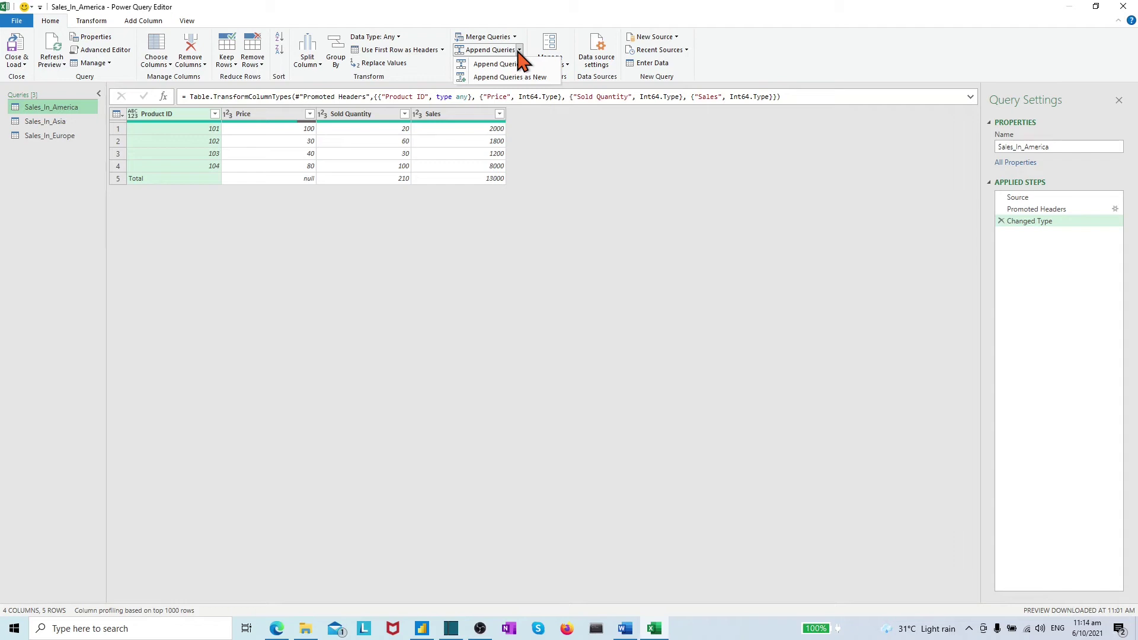
{"action": "left_click", "coordinate": [525, 78]}
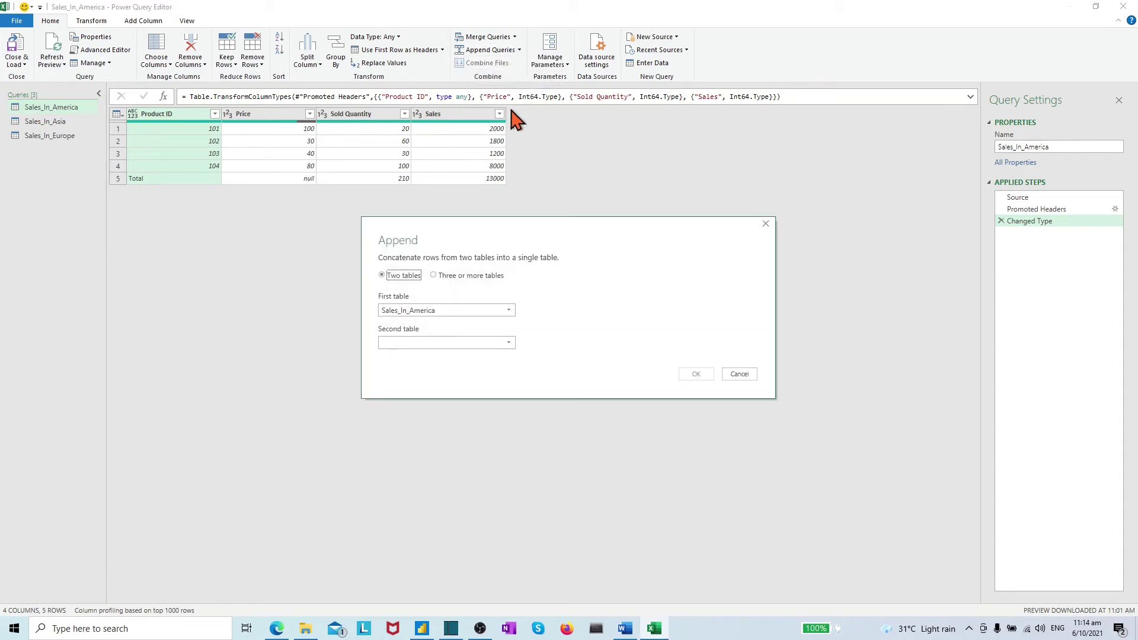
{"action": "left_click", "coordinate": [434, 276]}
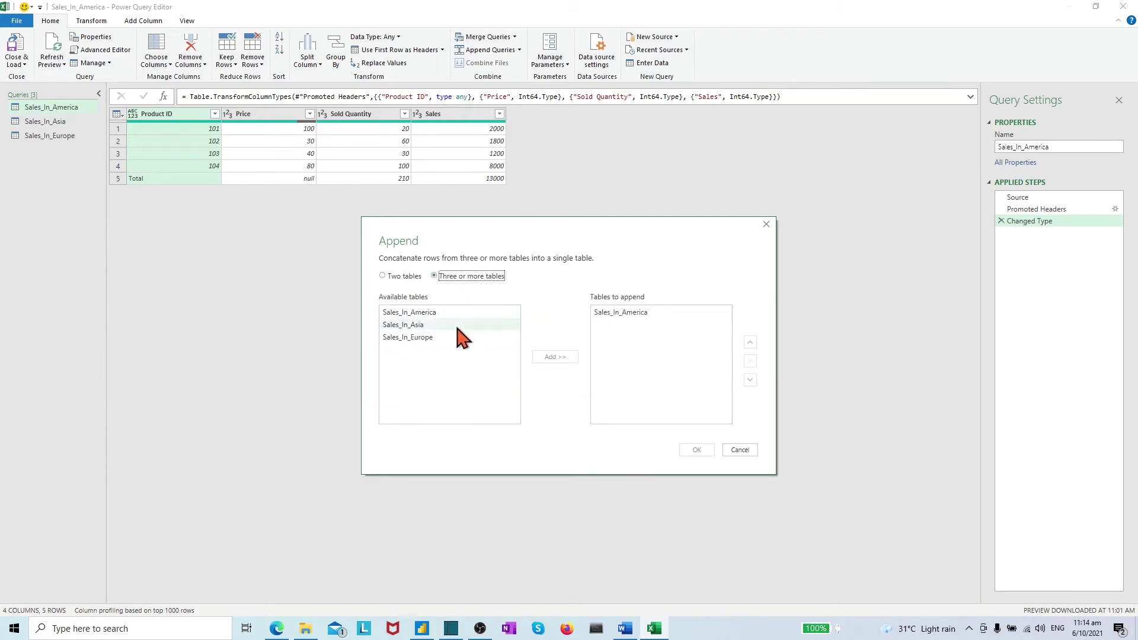
{"action": "left_click", "coordinate": [418, 326]}
{"action": "left_click", "coordinate": [421, 337]}
{"action": "left_click", "coordinate": [545, 356]}
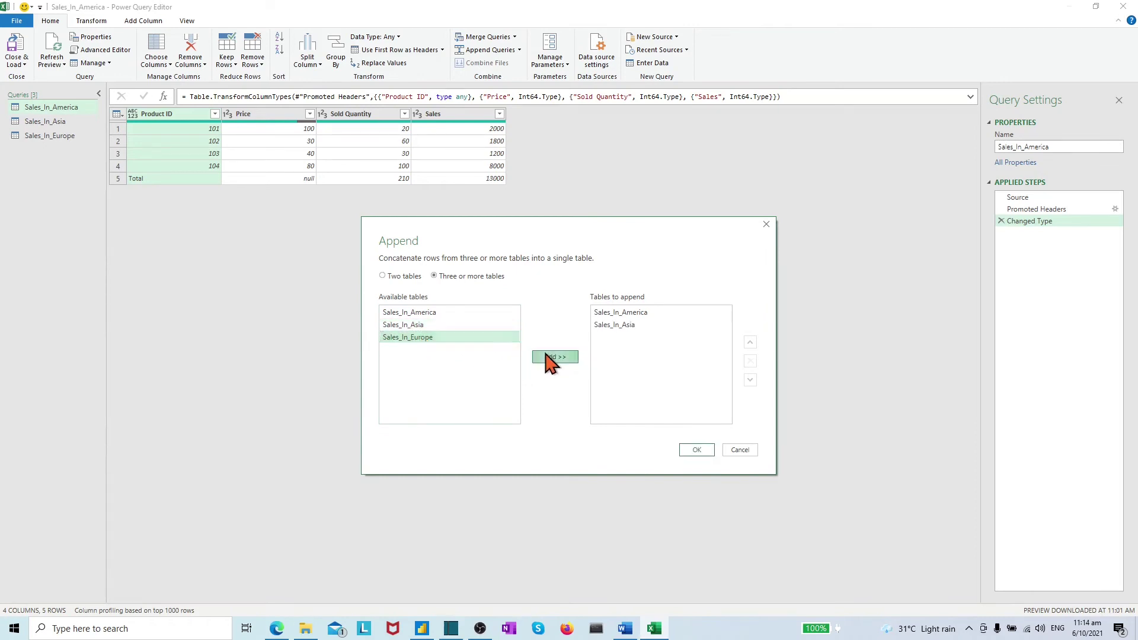
{"action": "left_click", "coordinate": [695, 450]}
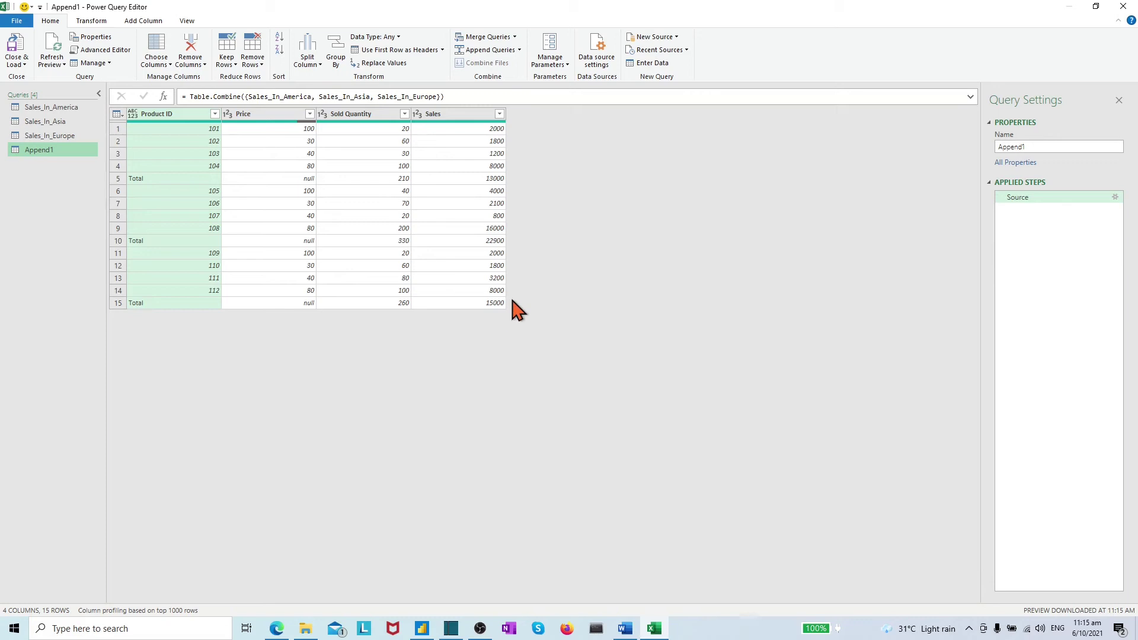
Name the Append1 query 'Combined Table' and choose Close & Load To for it.
{"action": "left_click", "coordinate": [1032, 147]}
{"action": "type", "text": "Combined Table"}
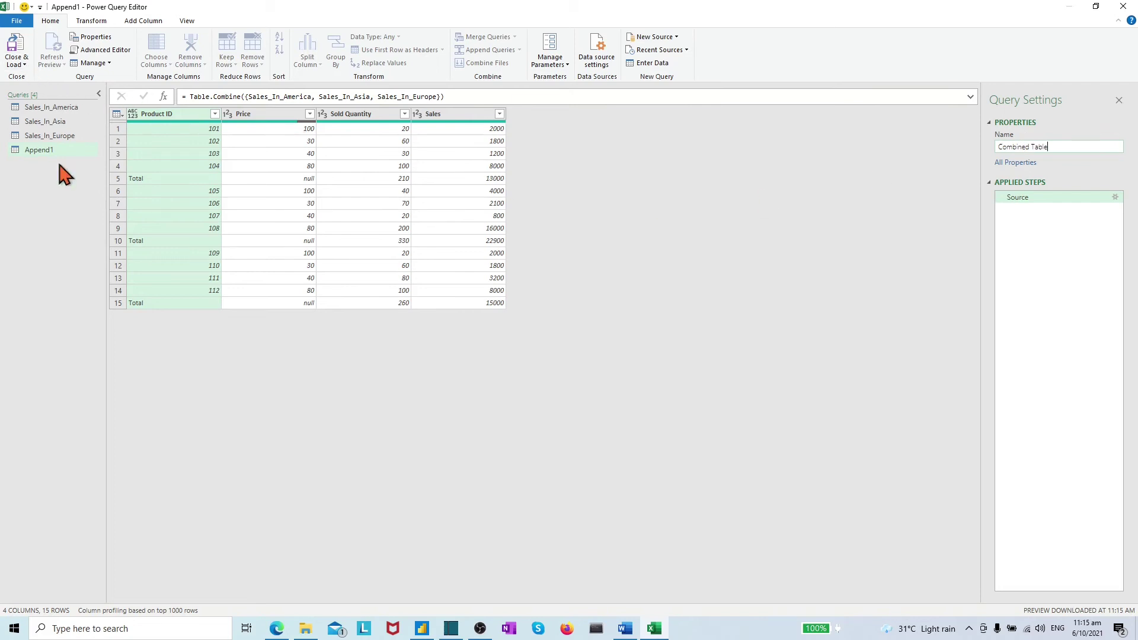
{"action": "left_click", "coordinate": [67, 205]}
{"action": "left_click", "coordinate": [17, 64]}
{"action": "left_click", "coordinate": [62, 91]}
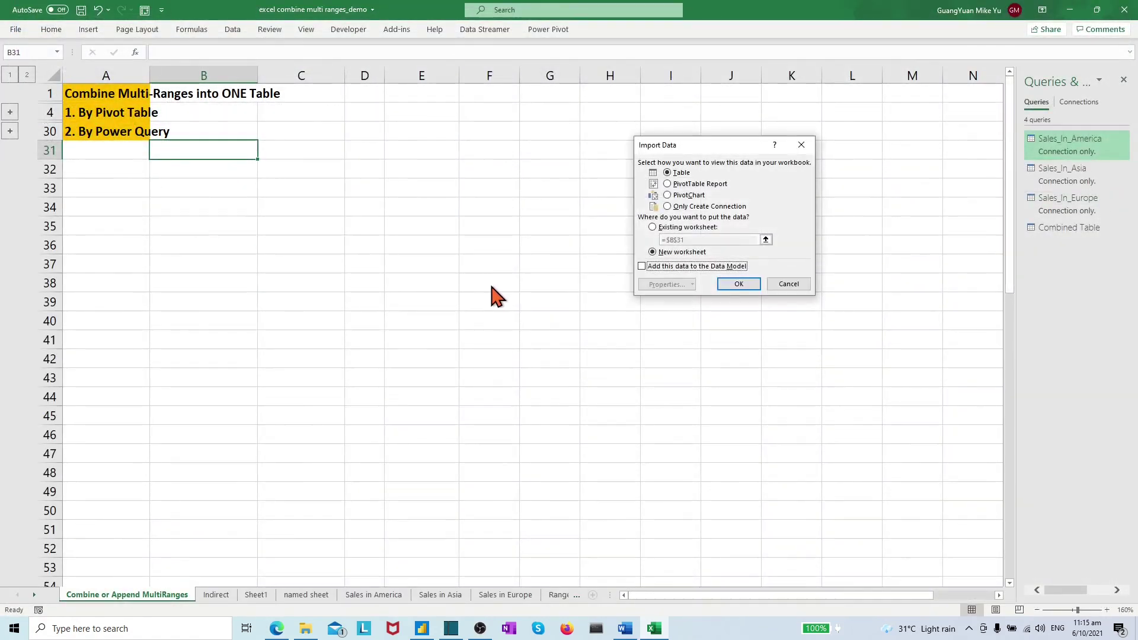
Load Combined Table onto the existing worksheet at A33, filling A33:D48.
{"action": "left_click", "coordinate": [652, 228]}
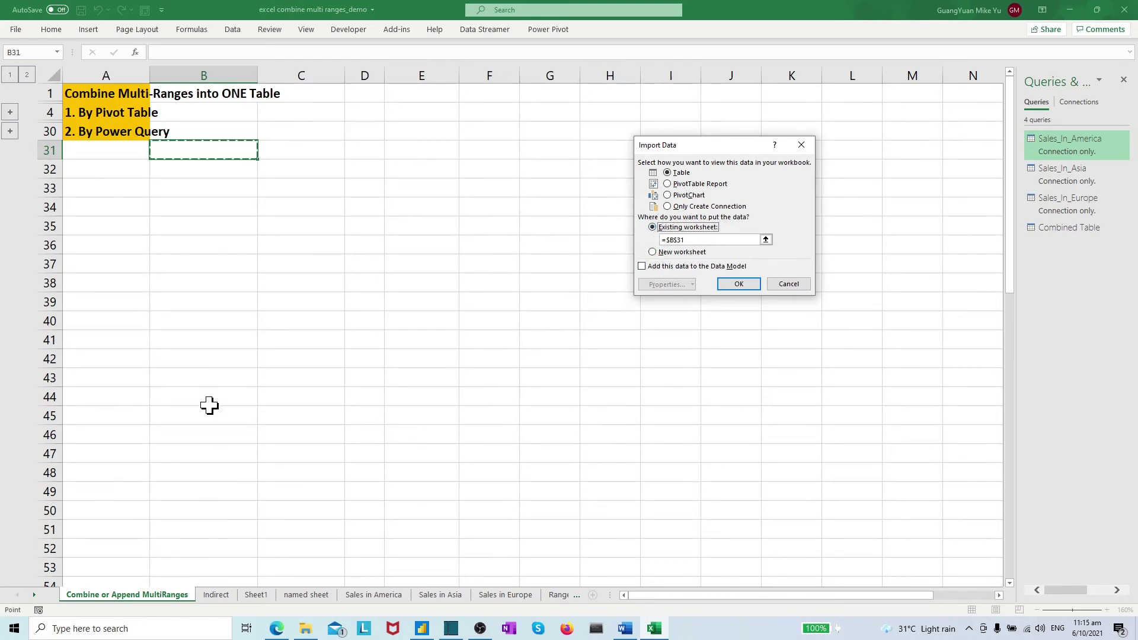
{"action": "left_click", "coordinate": [88, 188]}
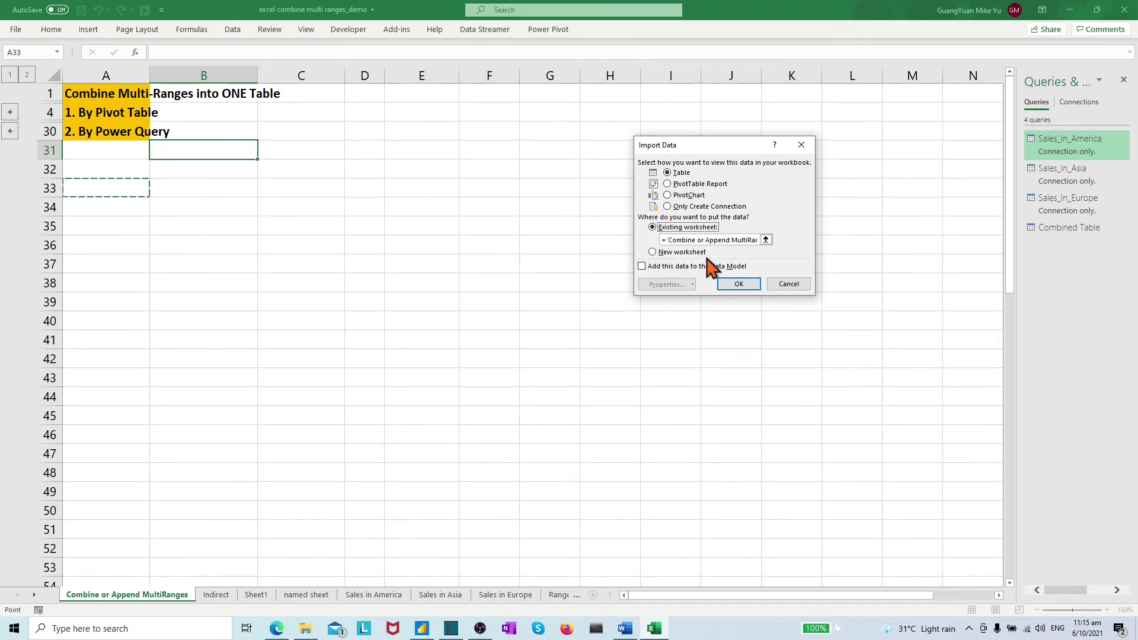
{"action": "left_click", "coordinate": [739, 285]}
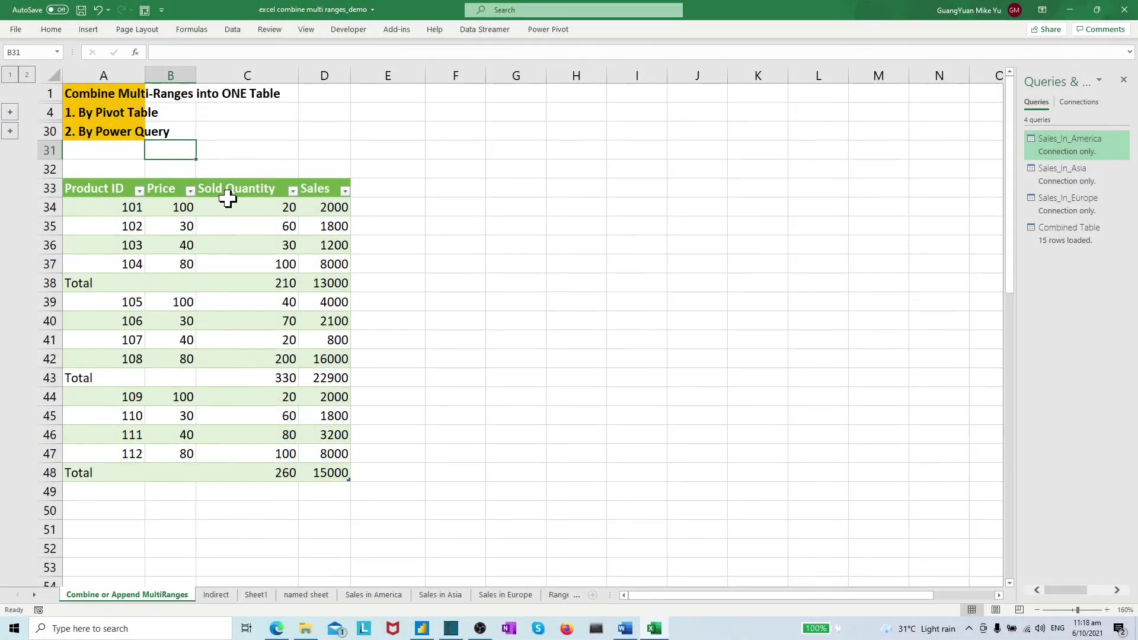
Apply a blue banded light table style to the combined table at A33.
{"action": "left_click", "coordinate": [264, 191]}
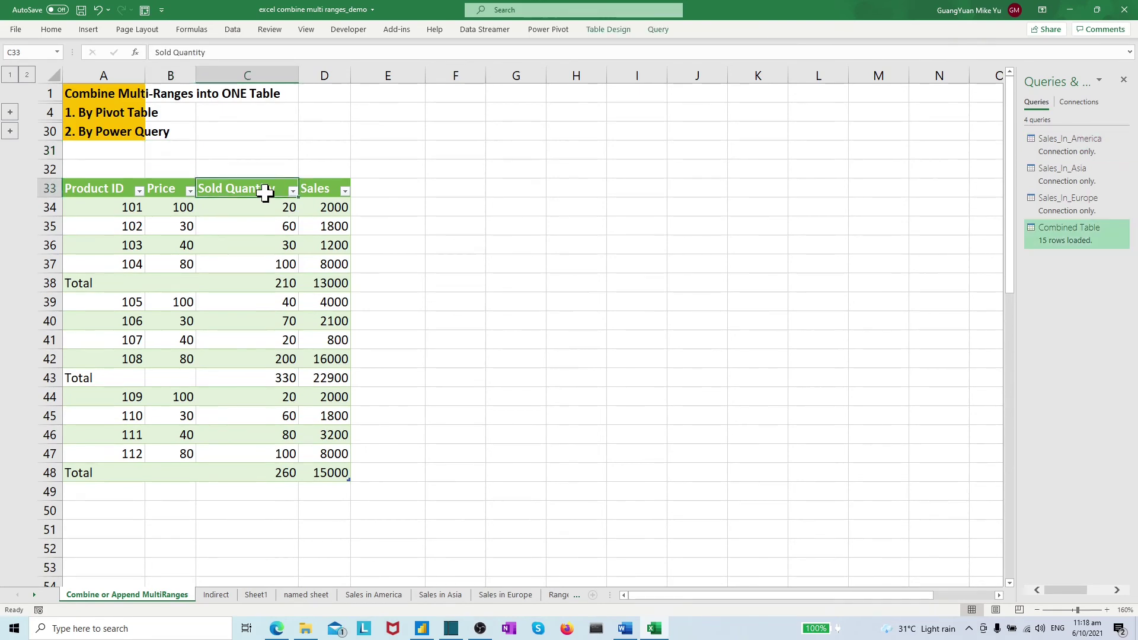
{"action": "left_click", "coordinate": [608, 29]}
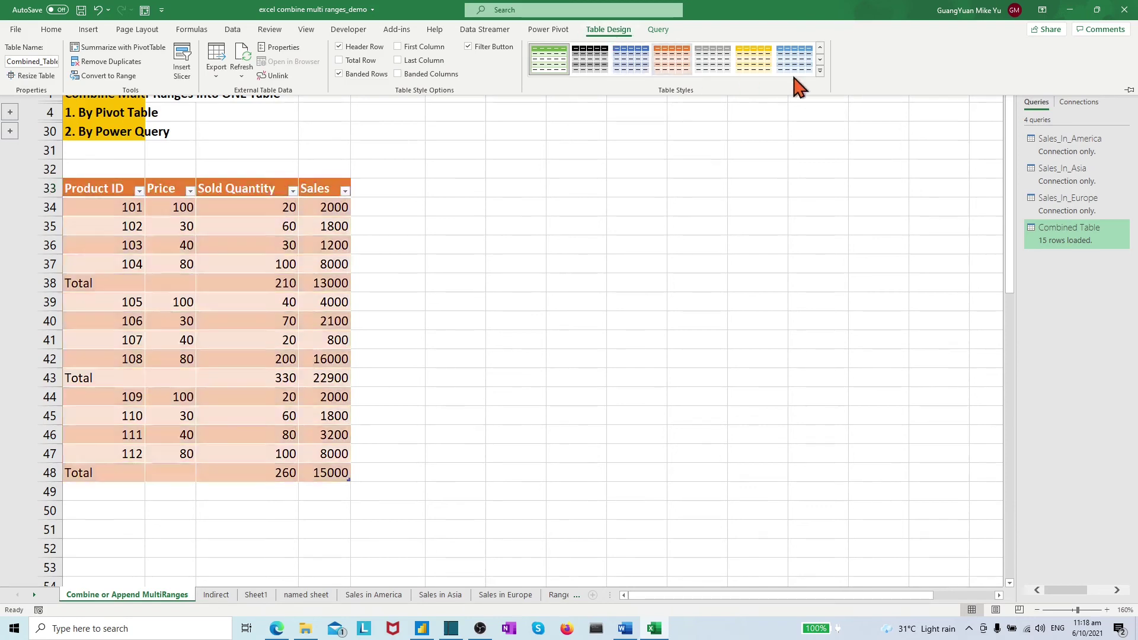
{"action": "left_click", "coordinate": [820, 70]}
{"action": "left_click", "coordinate": [632, 110]}
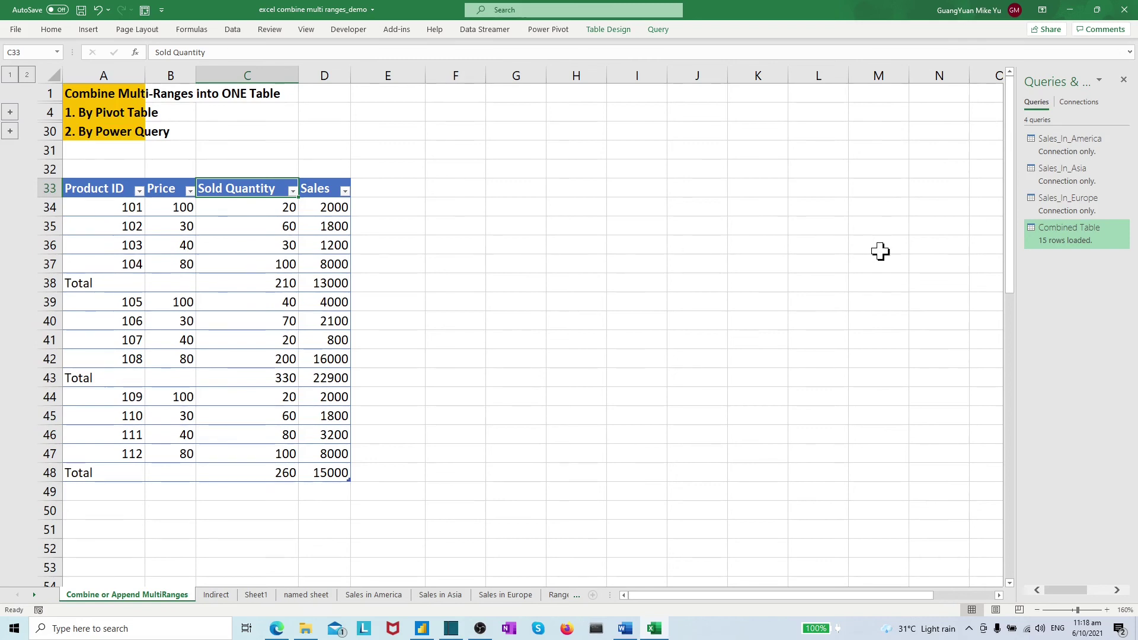
Open the context menu for Combined Table in the Queries & Connections pane.
{"action": "mouse_move", "coordinate": [1069, 233]}
{"action": "right_click", "coordinate": [1050, 236]}
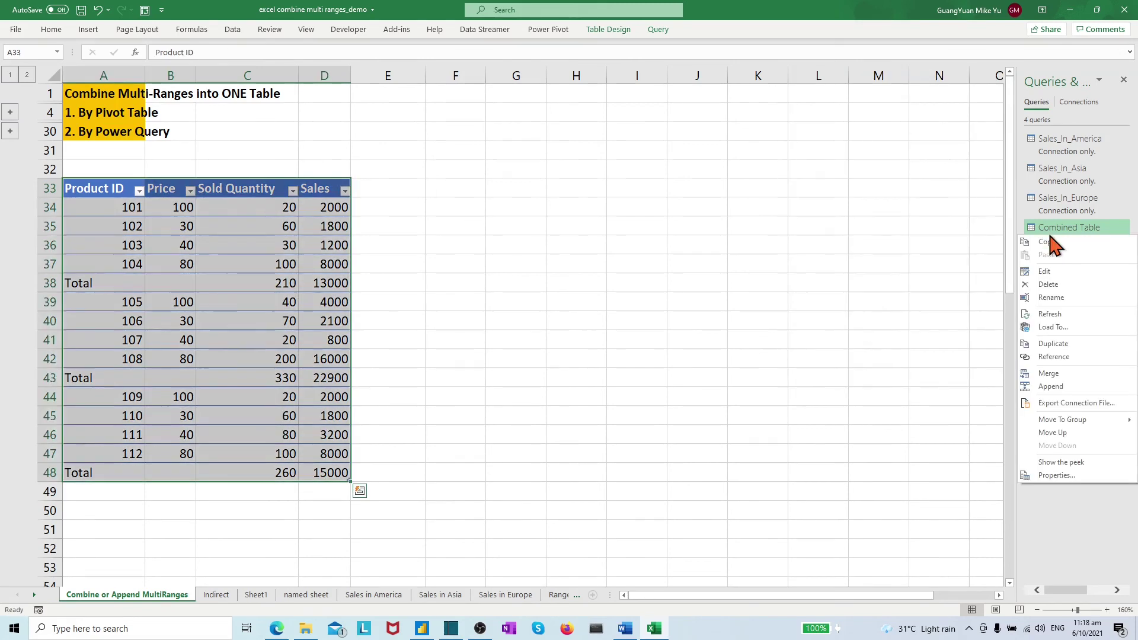